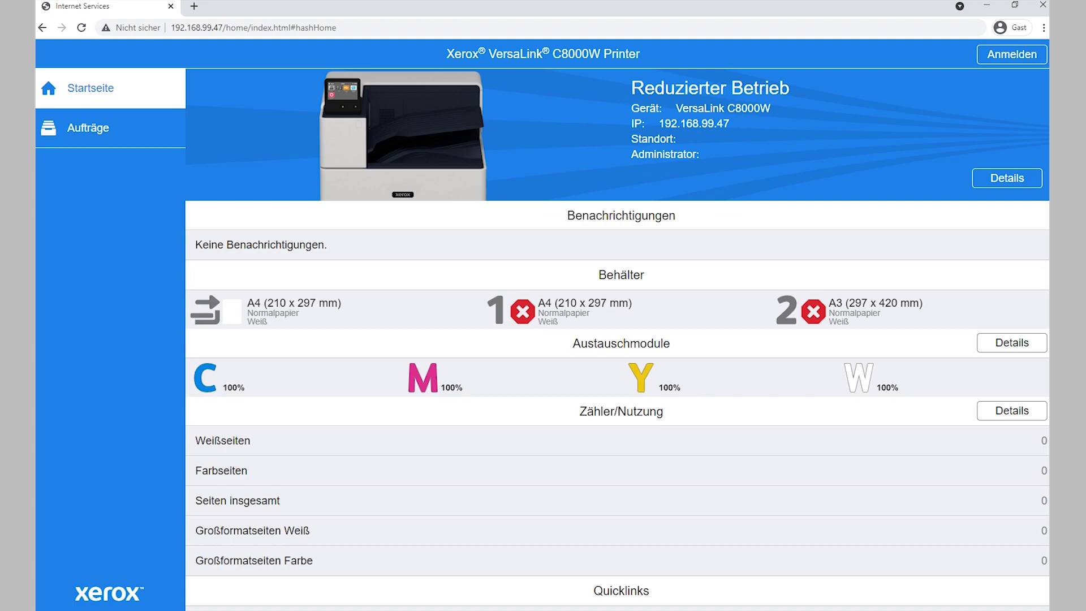
- Review the printer's device details, notifications, trays, supplies and usage counters on the home page, plus its job list
left_click_drag(659, 123, 702, 155)
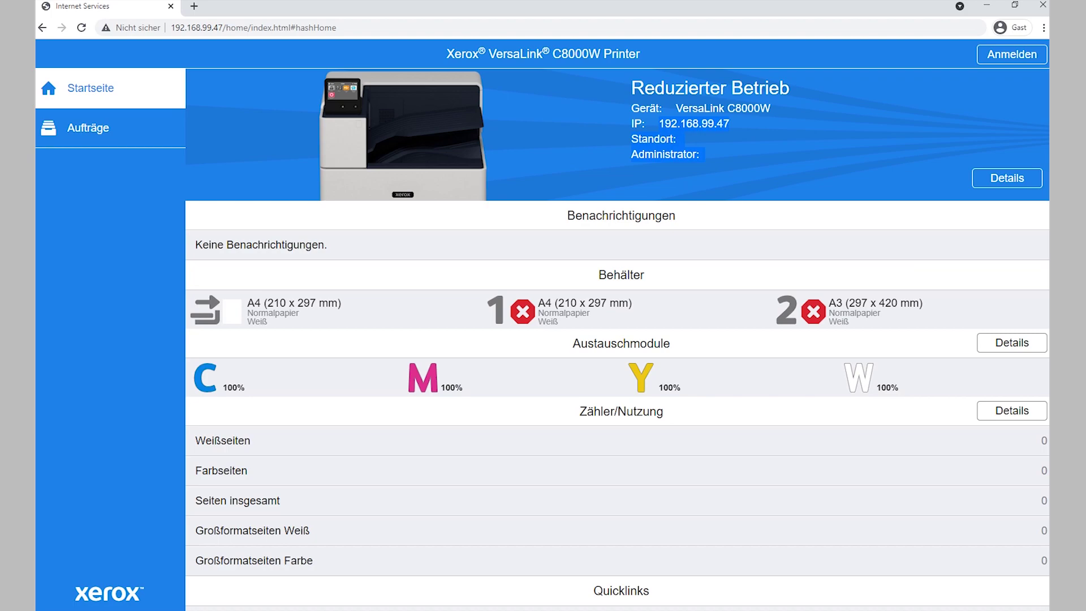
left_click_drag(567, 215, 674, 215)
left_click_drag(598, 275, 648, 275)
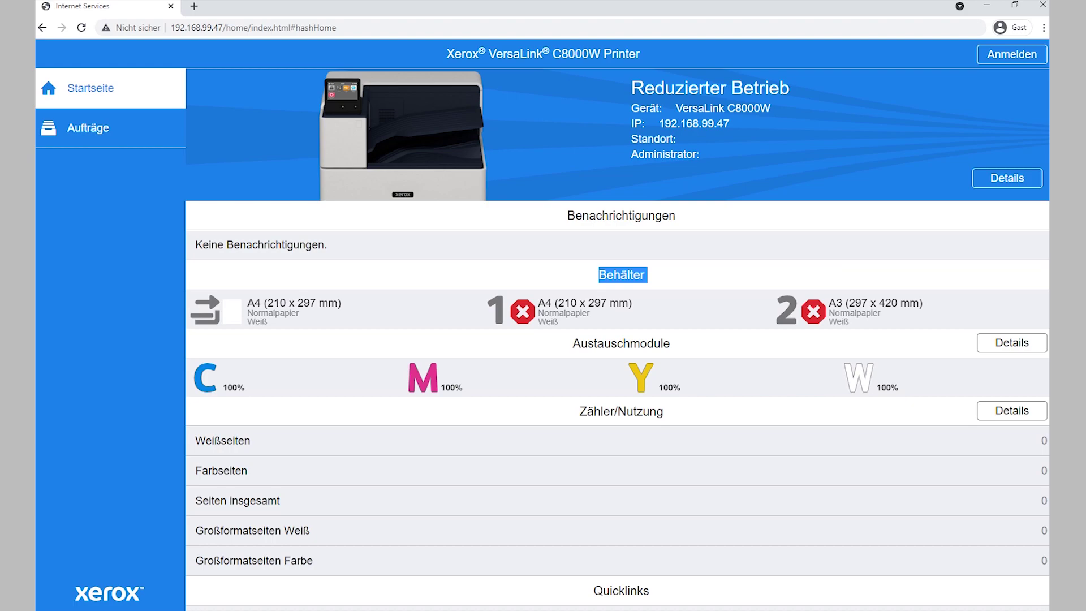
scroll(617, 339, "down", 1)
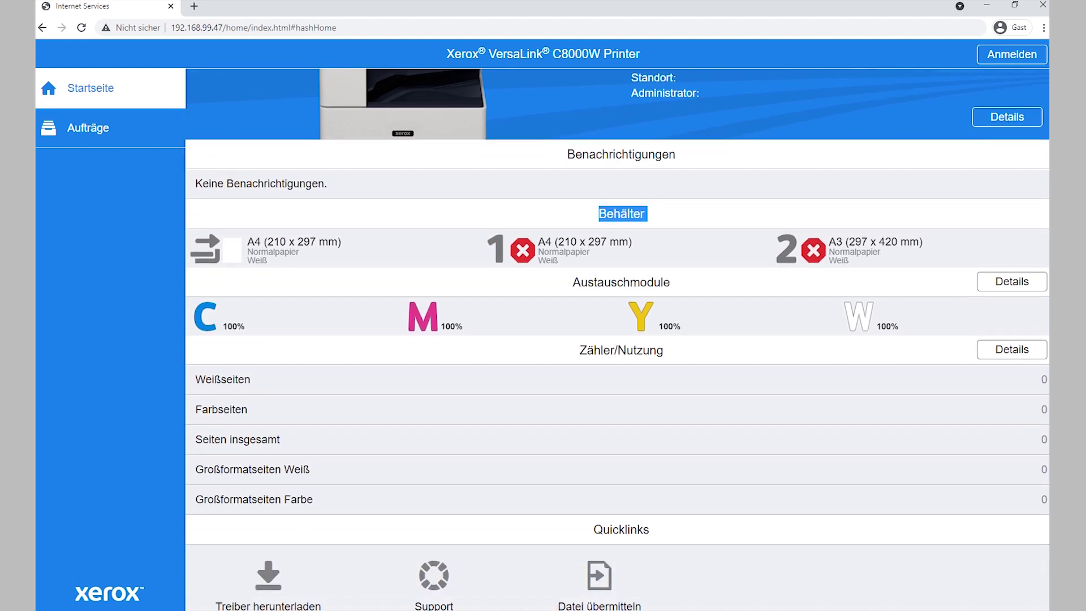
scroll(617, 339, "down", 1)
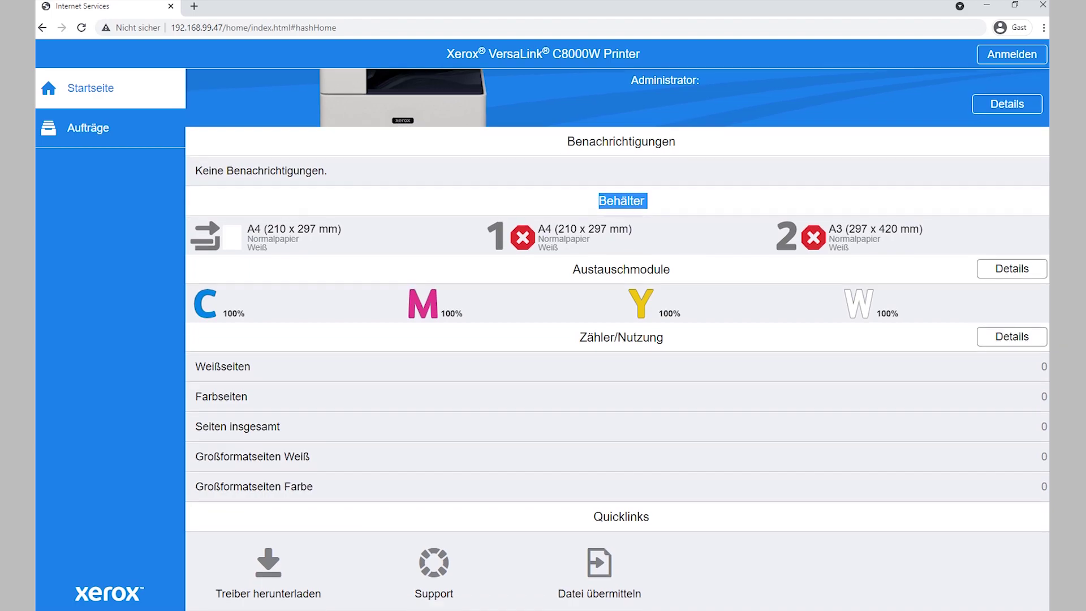
scroll(616, 339, "up", 2)
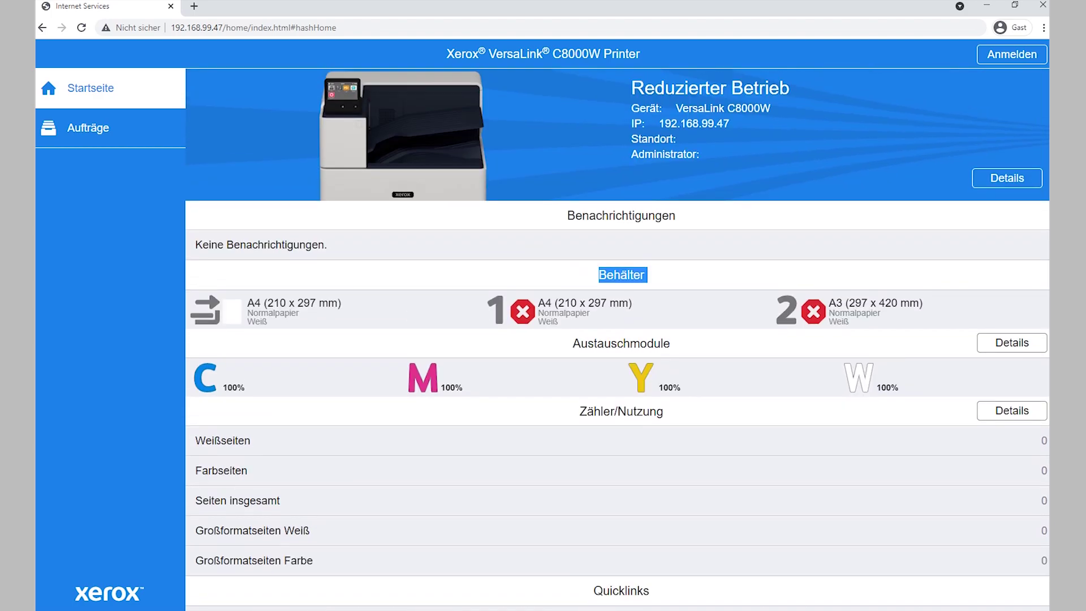
left_click(87, 128)
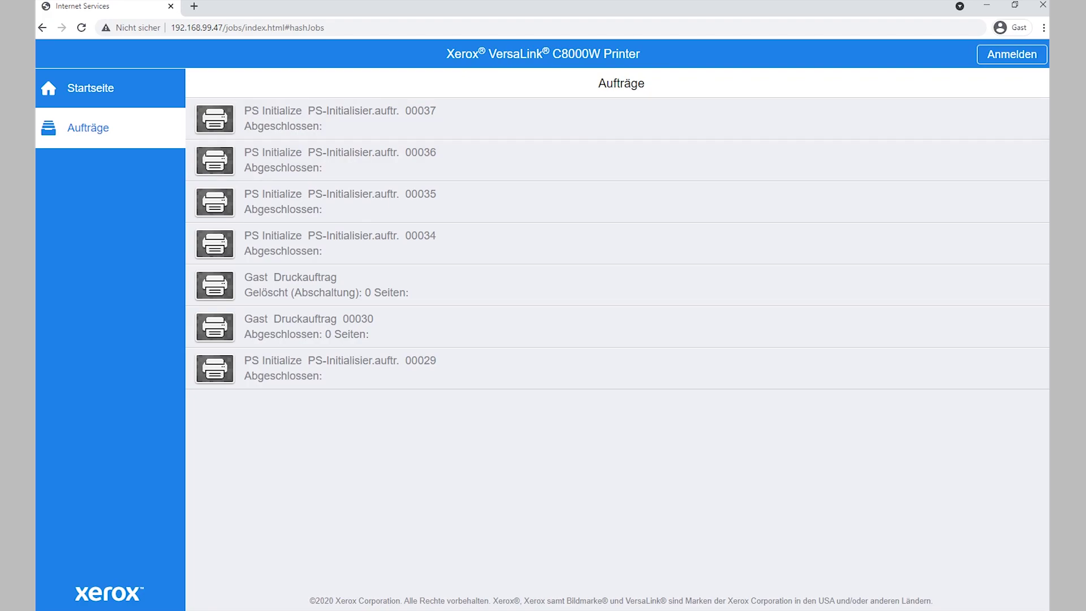
left_click(91, 88)
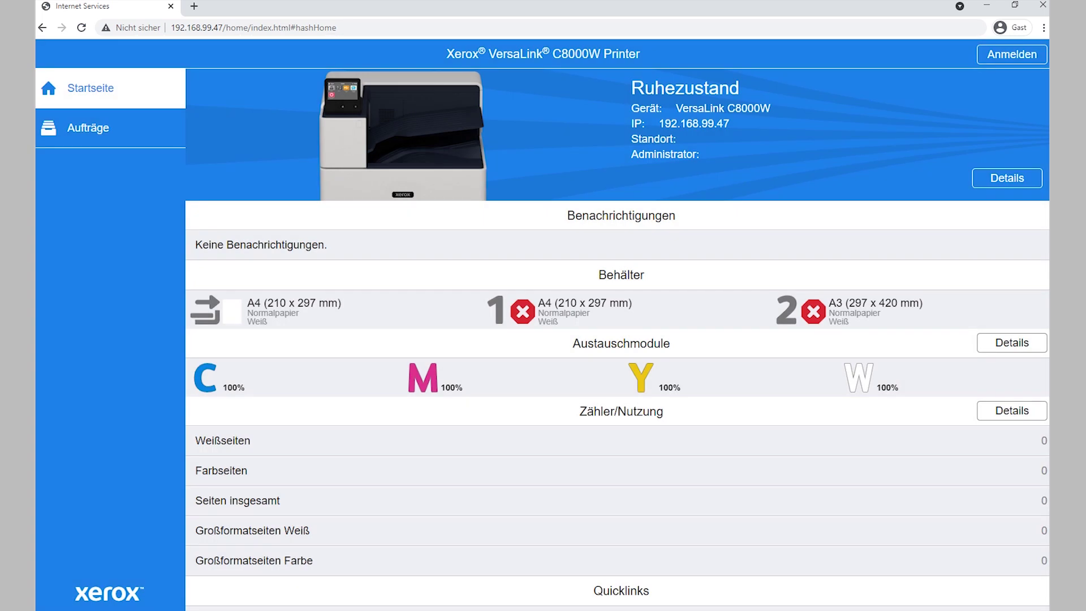
left_click(1012, 54)
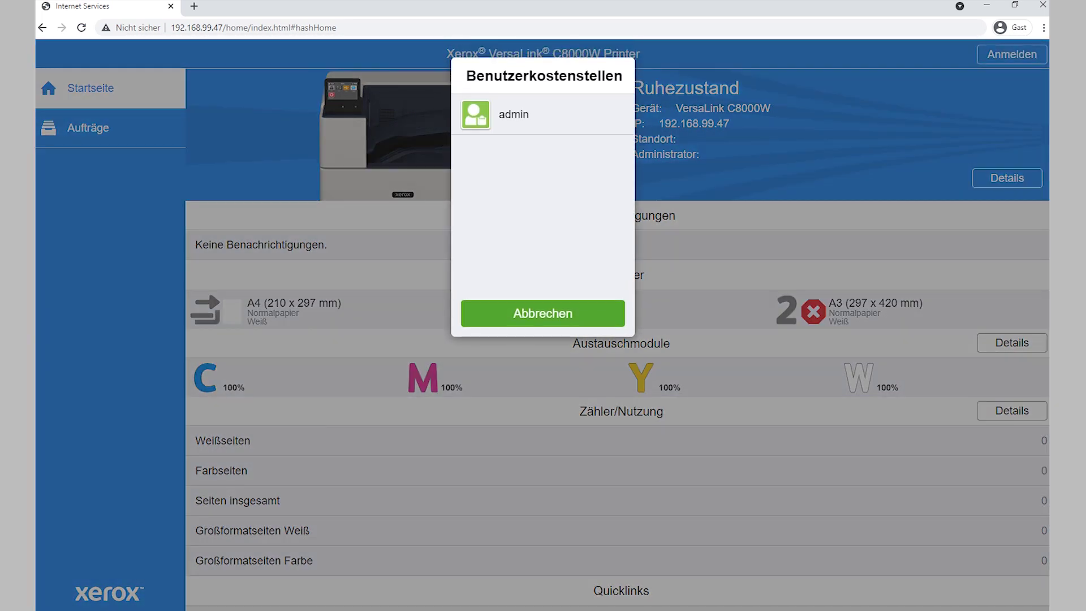
left_click(542, 115)
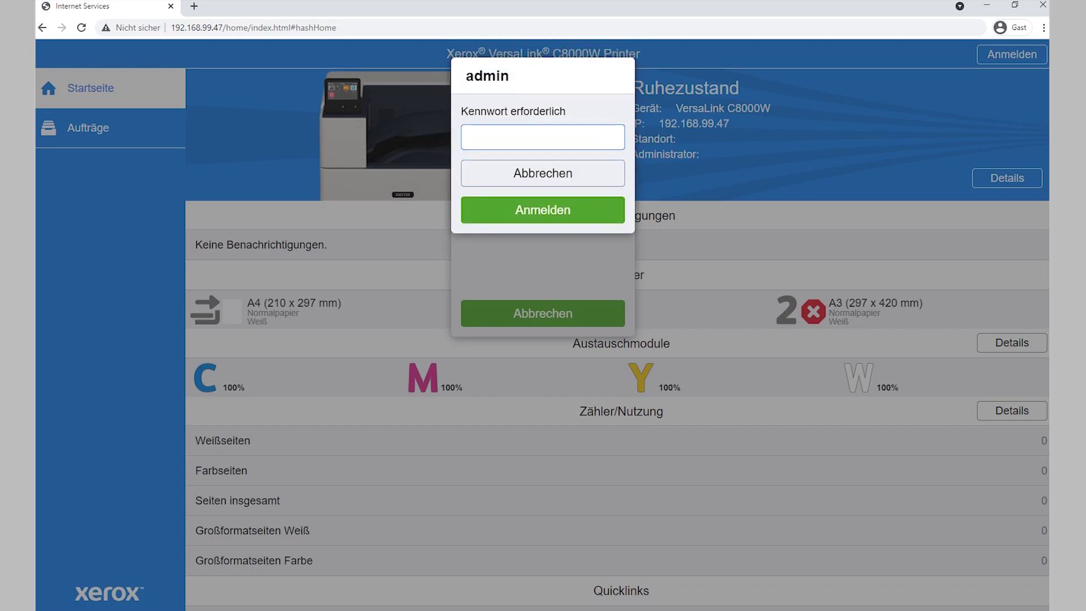
left_click(543, 173)
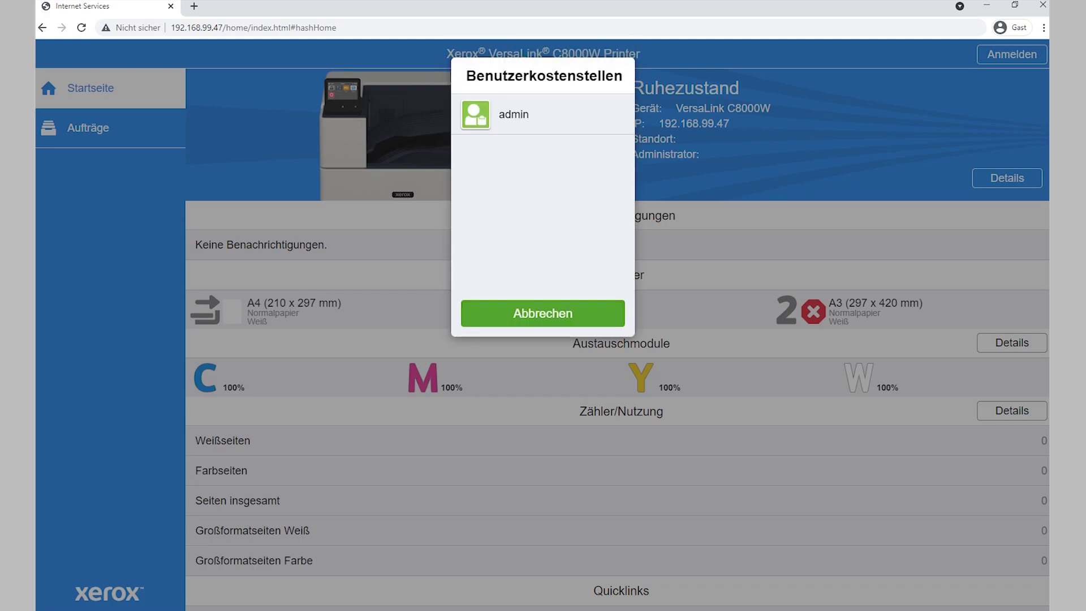
left_click(542, 313)
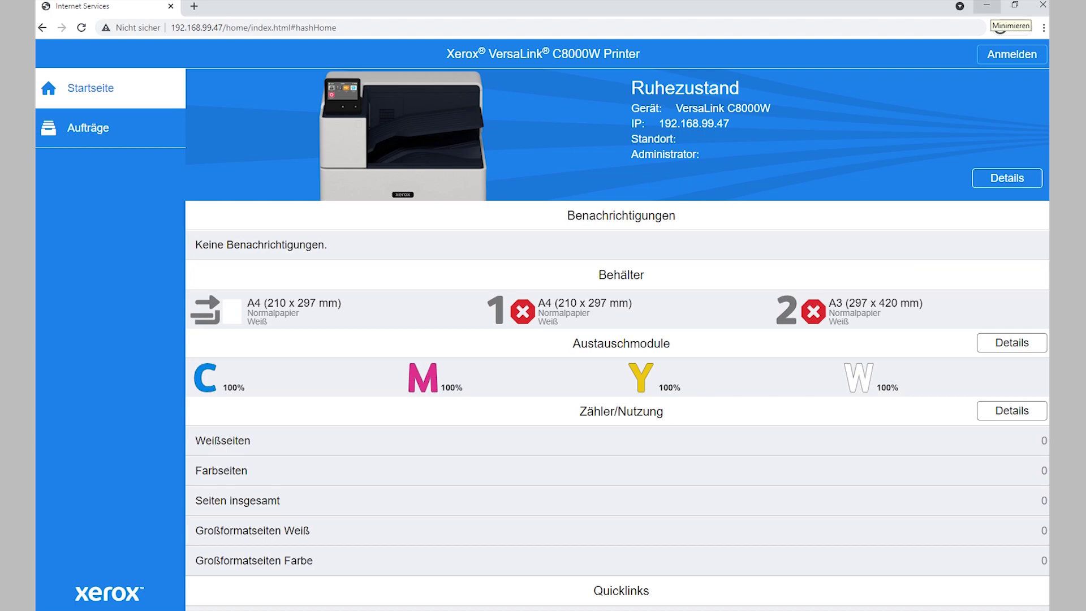
- Minimise the browser, look over the Adobe Illustrator and PowerPoint folders on drive E:, and minimise that window too
left_click(987, 6)
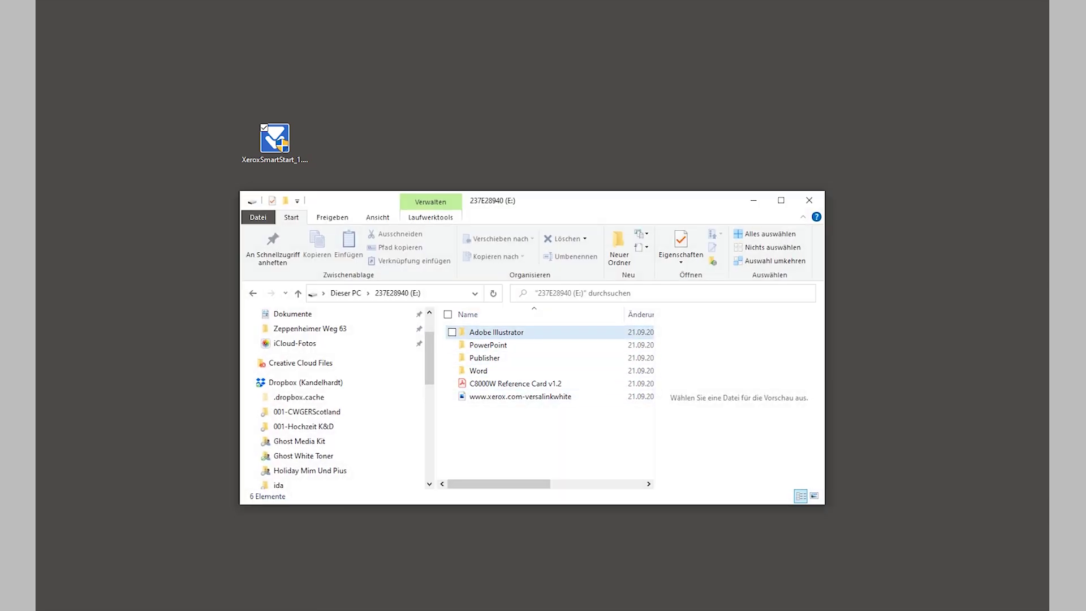
left_click(496, 332)
left_click(488, 345)
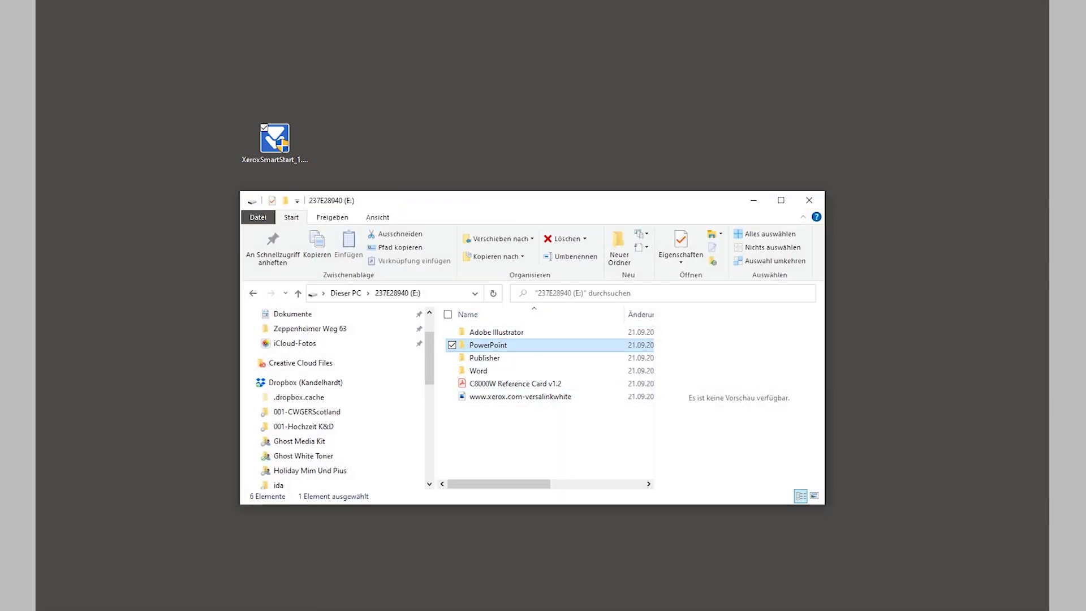
left_click(496, 332)
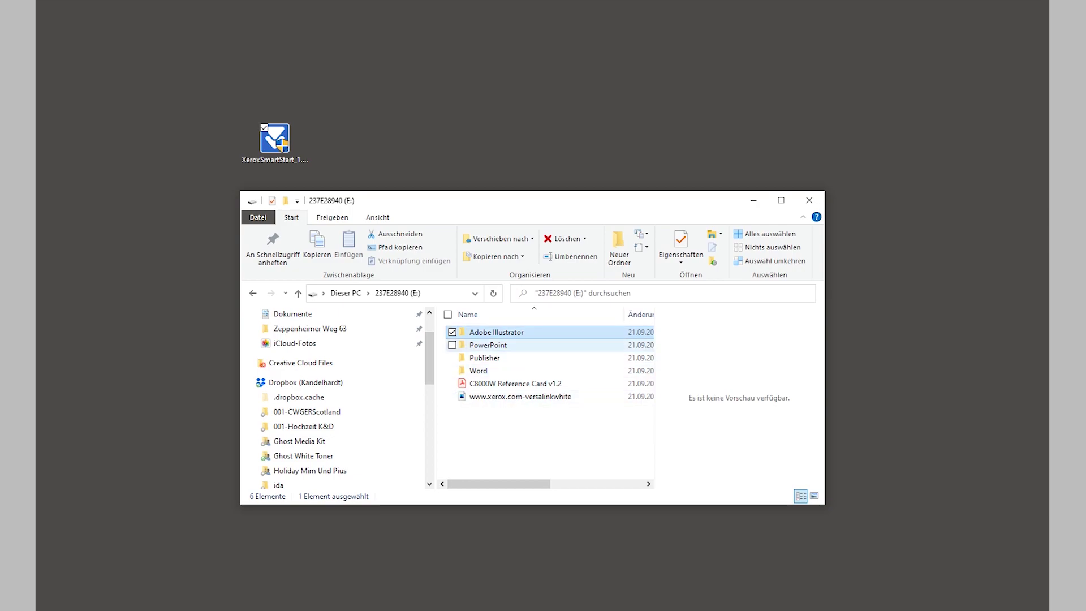
left_click(753, 200)
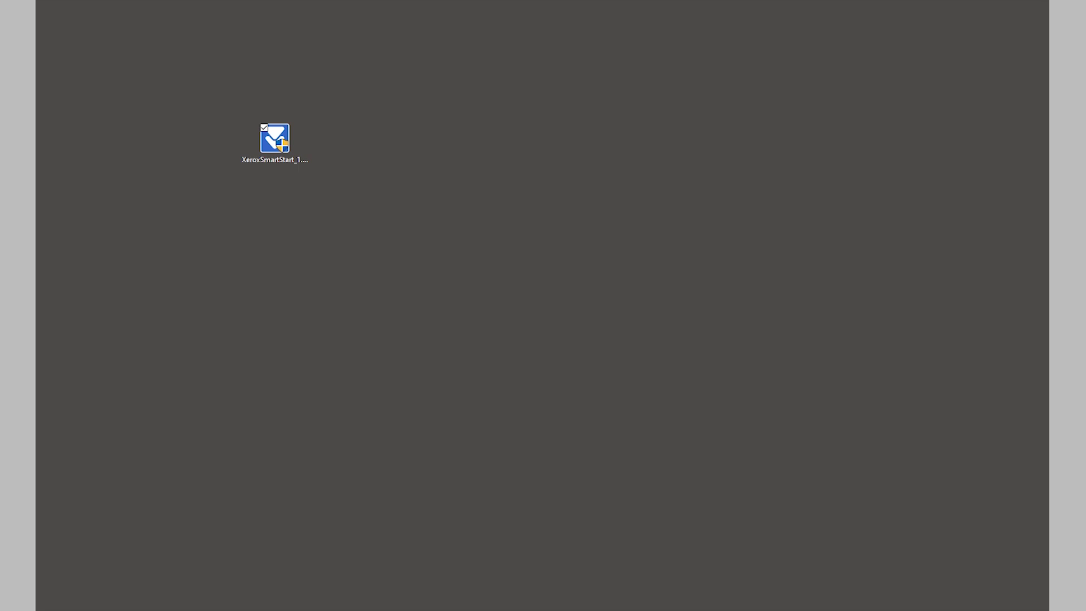
- Move the Xerox Smart Start window to a central position, read through the licence agreement to its end and accept it
left_click_drag(262, 9, 576, 77)
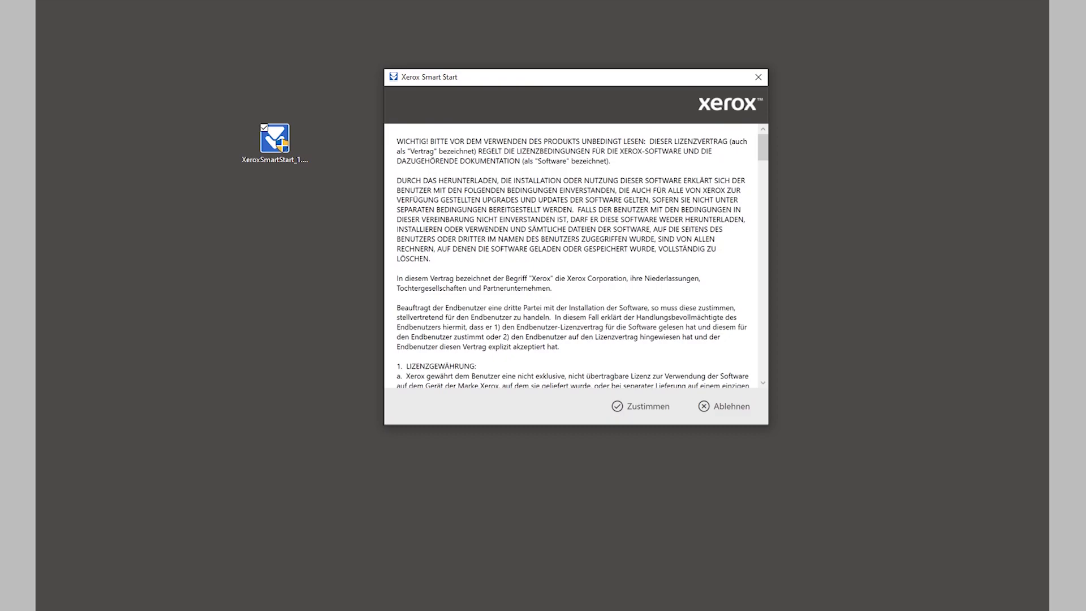
scroll(576, 258, "down", 12)
scroll(576, 257, "down", 20)
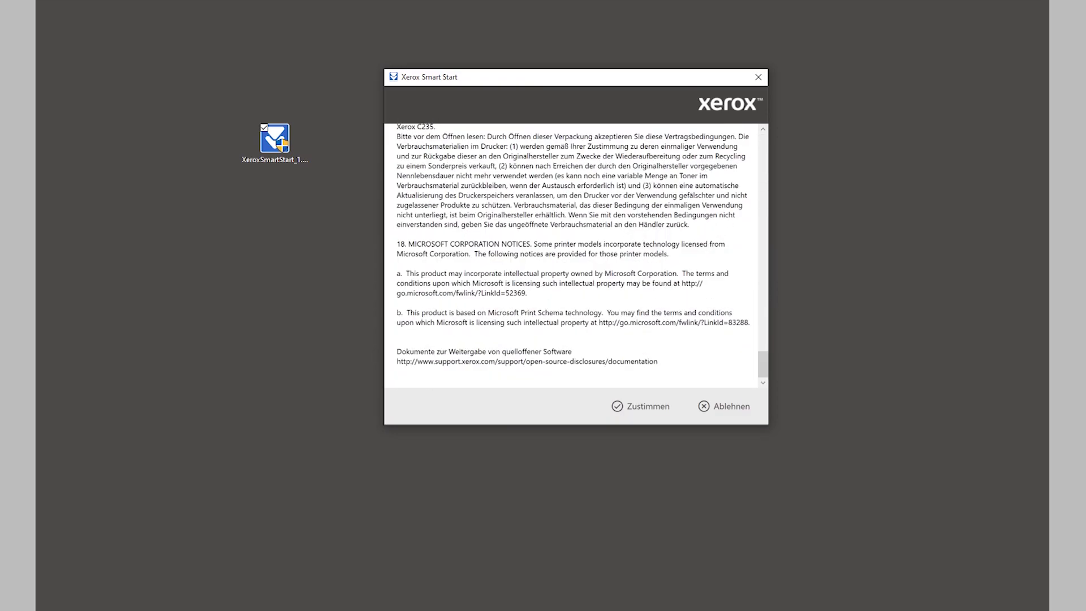
left_click(640, 406)
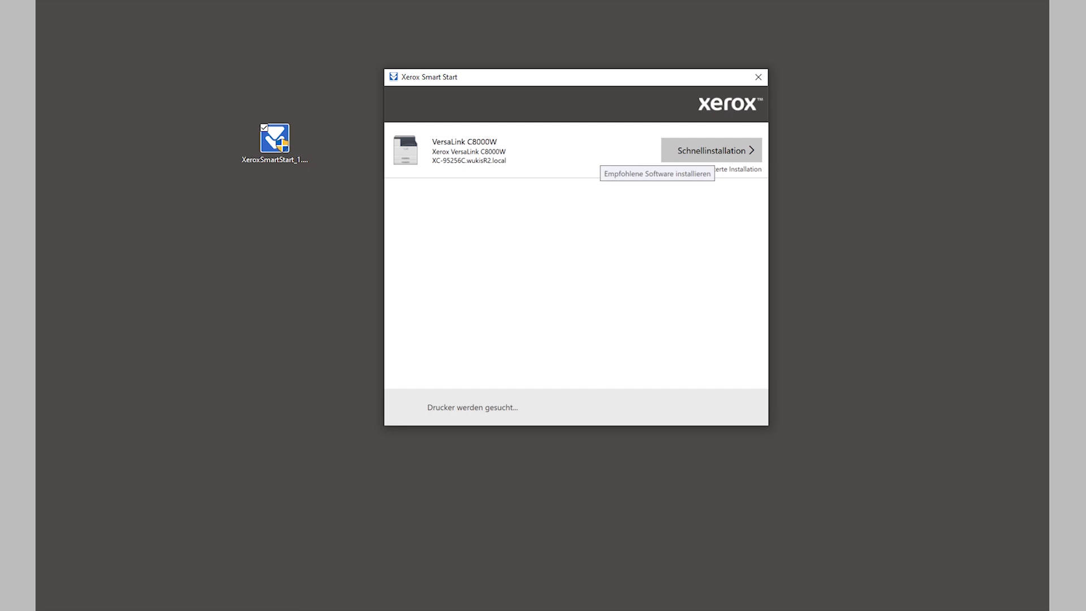
- Run the quick installation for the VersaLink C8000W and finish the installer
left_click(711, 150)
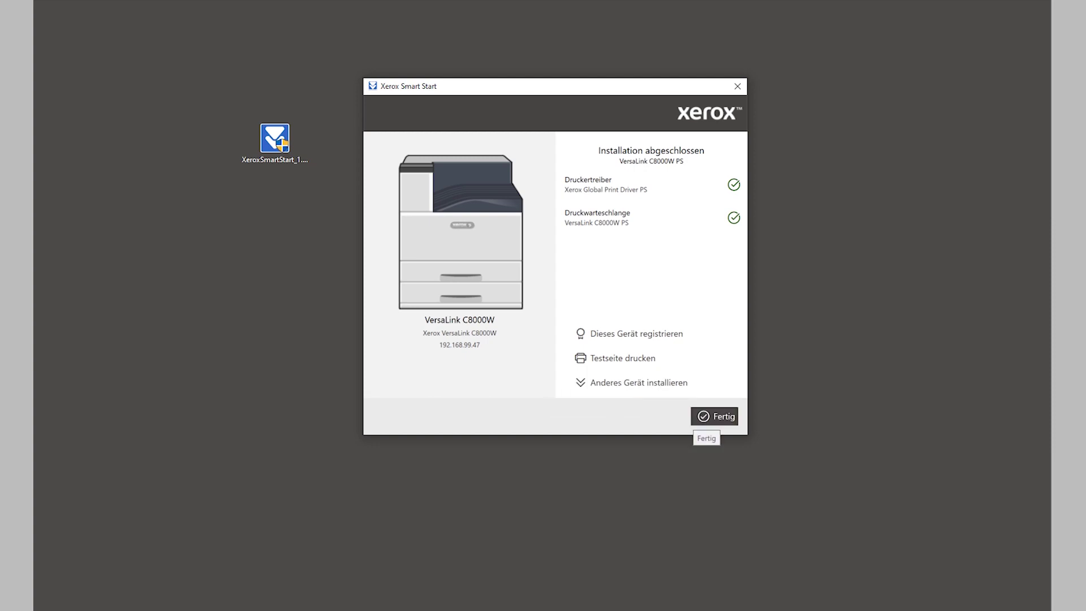
left_click(714, 417)
- Go to Devices and Printers in the Control Panel and open the printer properties of VersaLink C8000W PS
key("super")
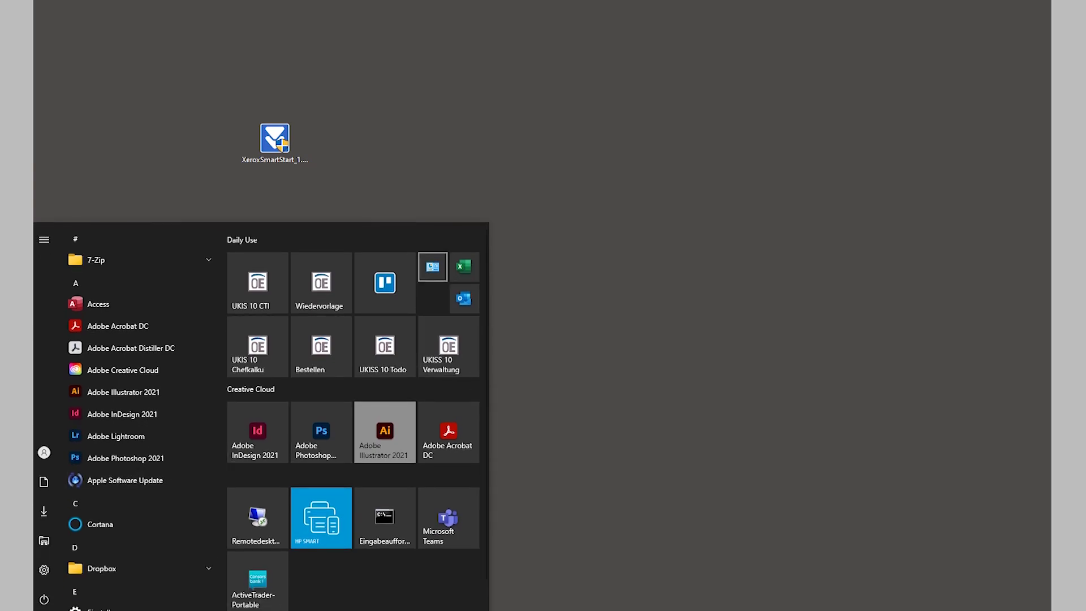
left_click(432, 266)
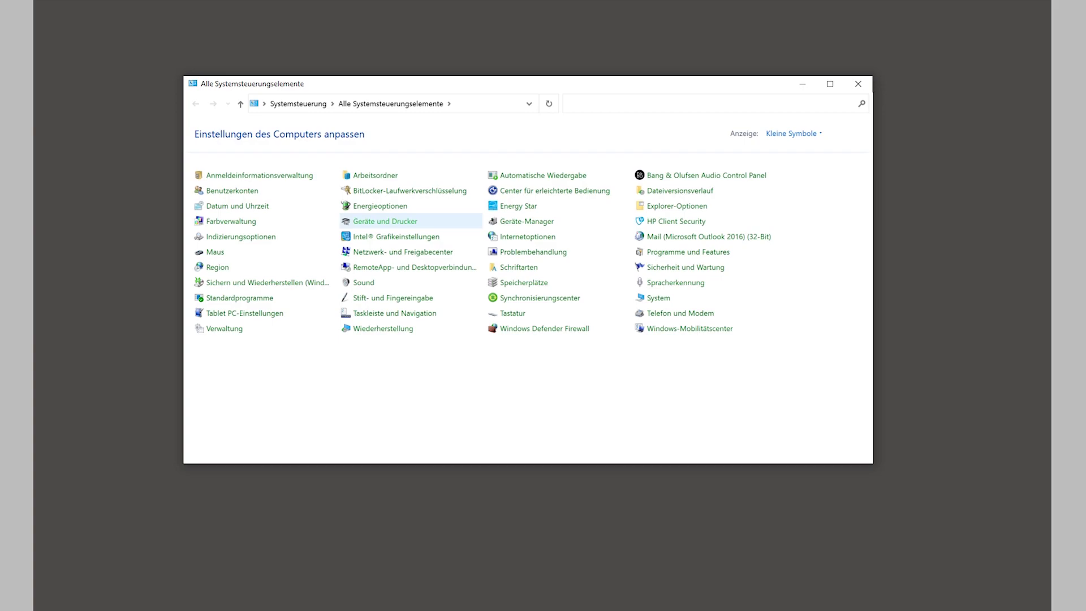
left_click(385, 221)
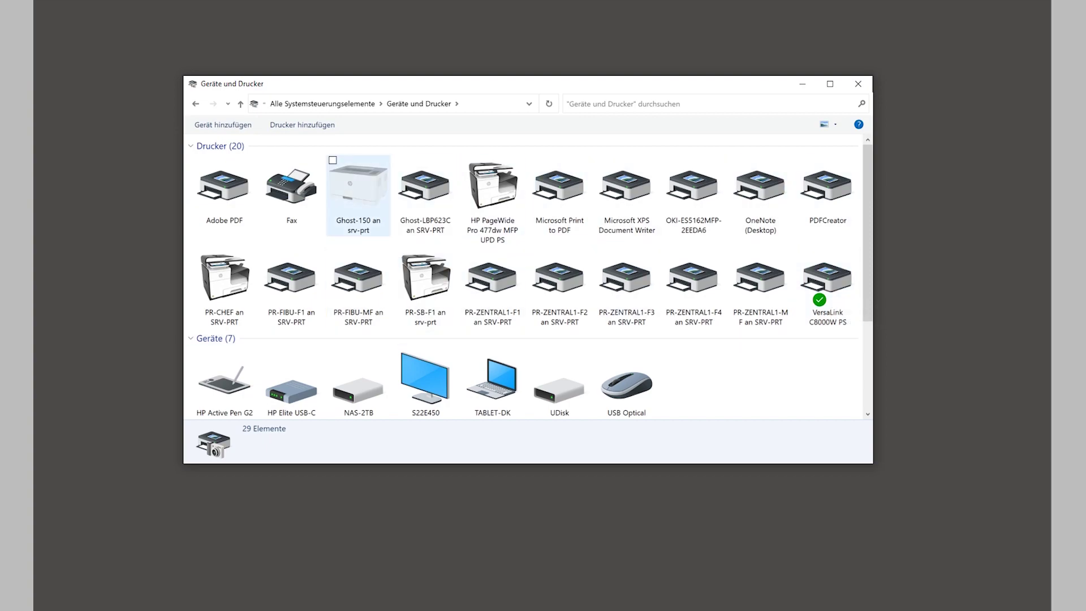
left_click(358, 195)
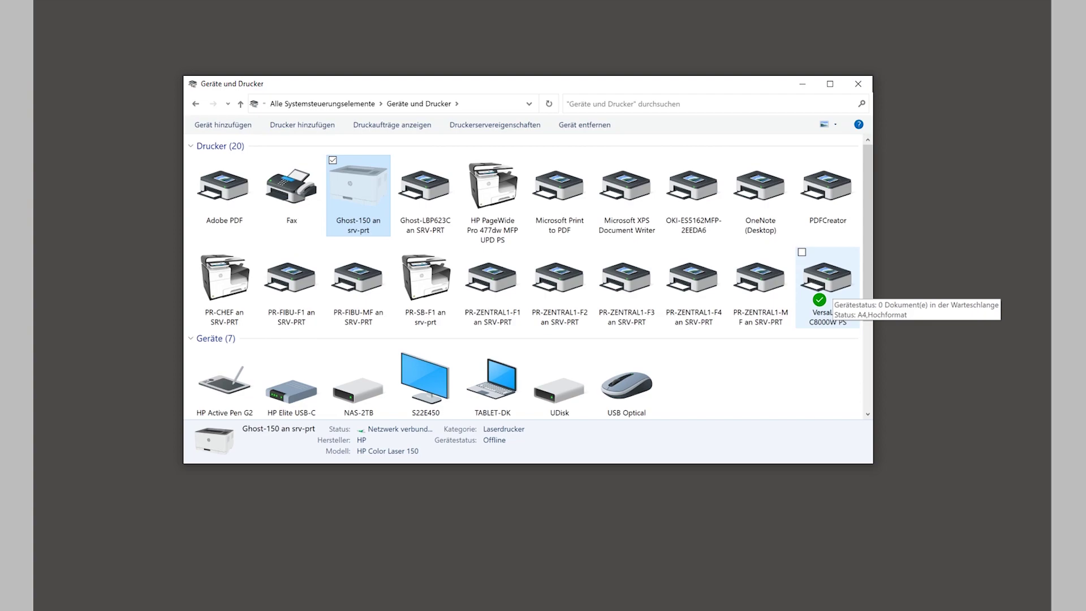
right_click(830, 286)
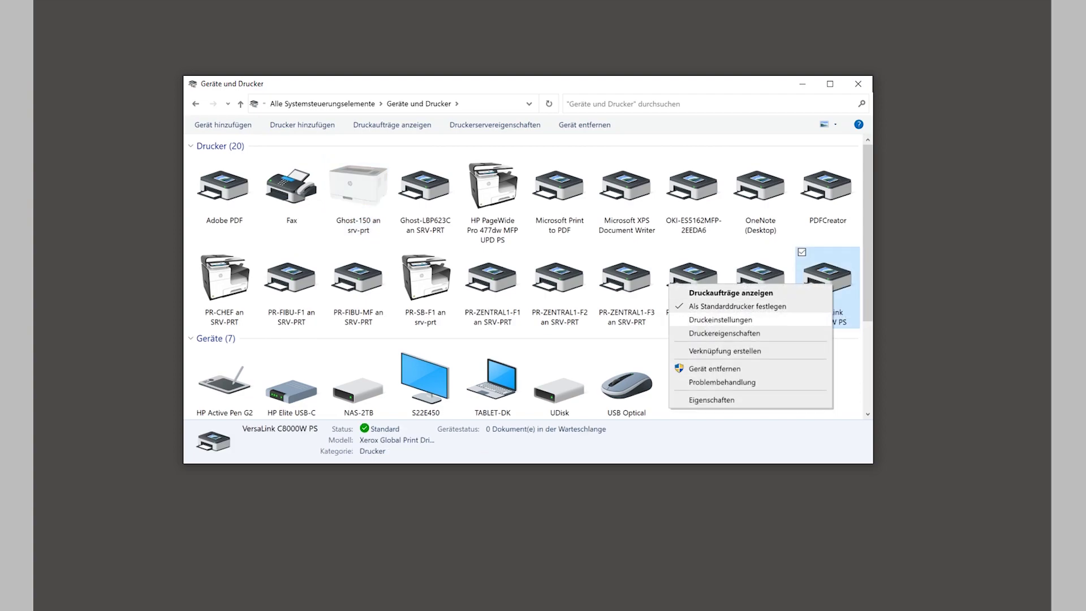
left_click(724, 333)
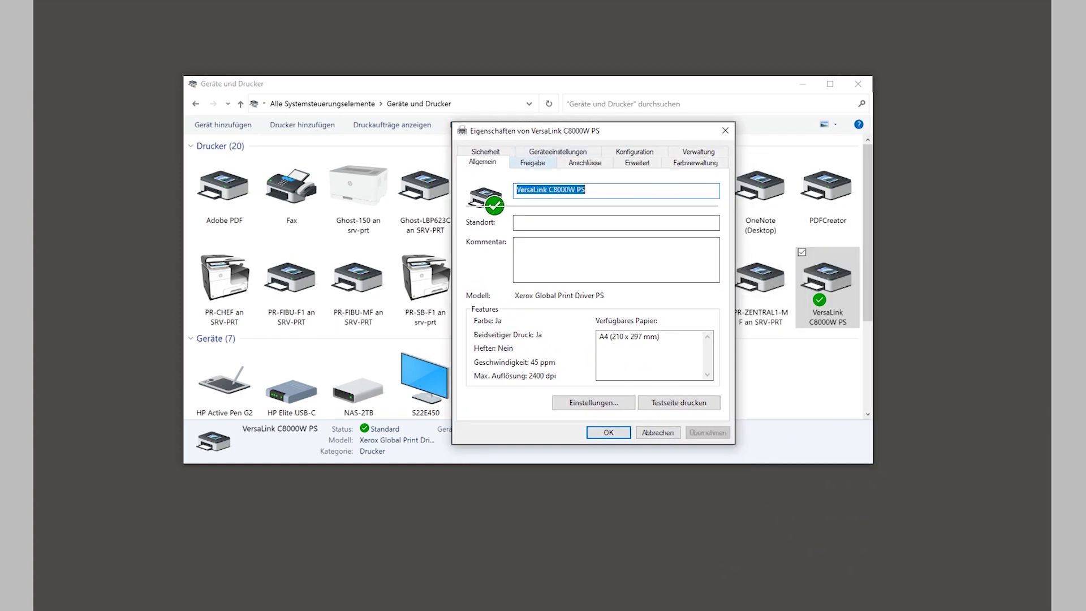
- Examine the sharing, port, advanced and colour management settings of VersaLink C8000W PS
left_click(532, 162)
left_click(585, 162)
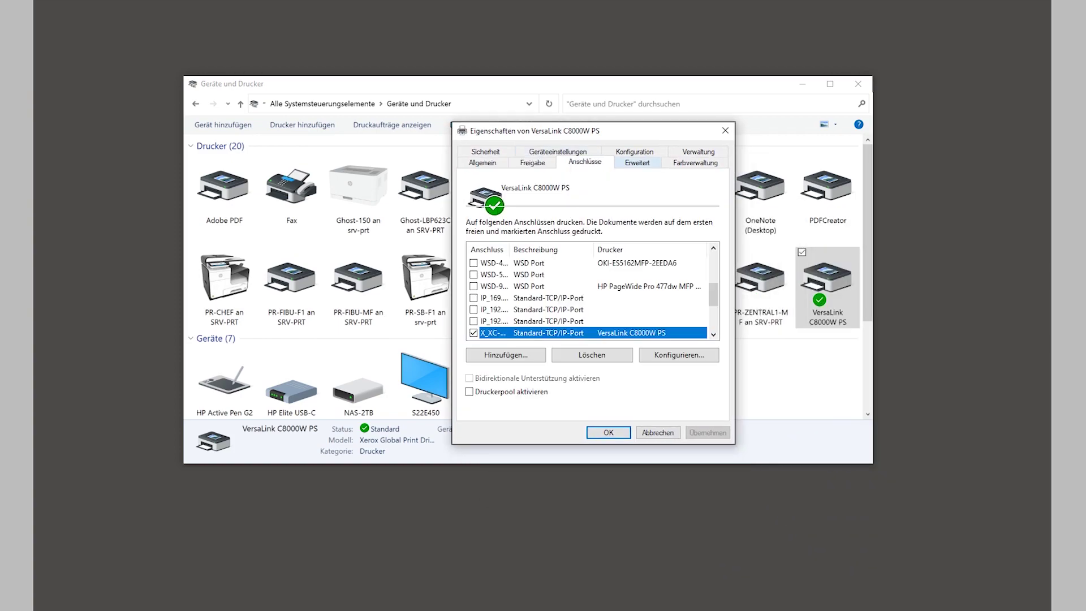
left_click(637, 162)
left_click(694, 162)
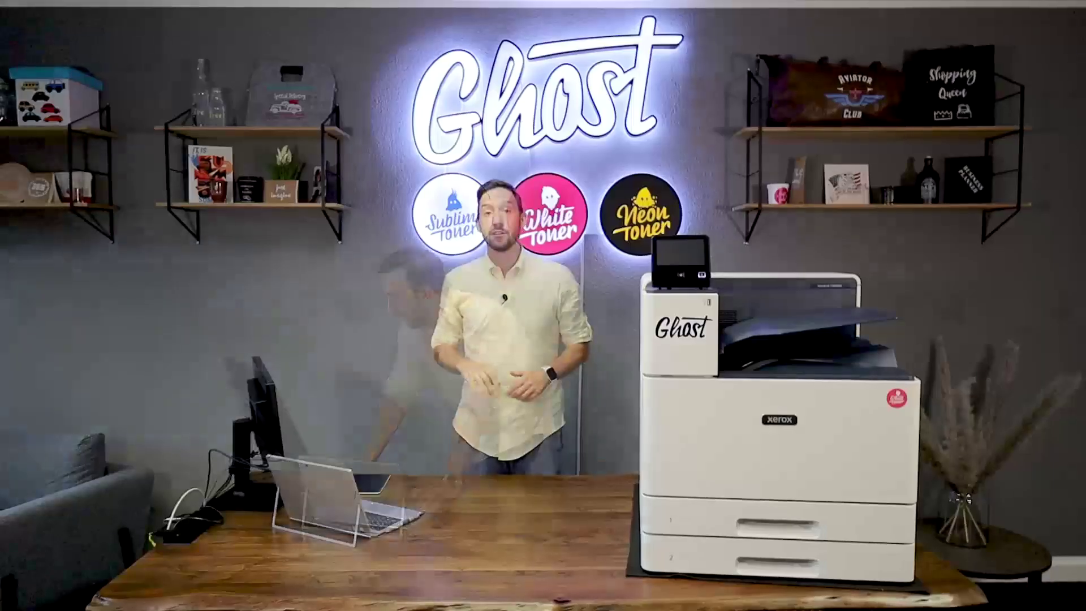